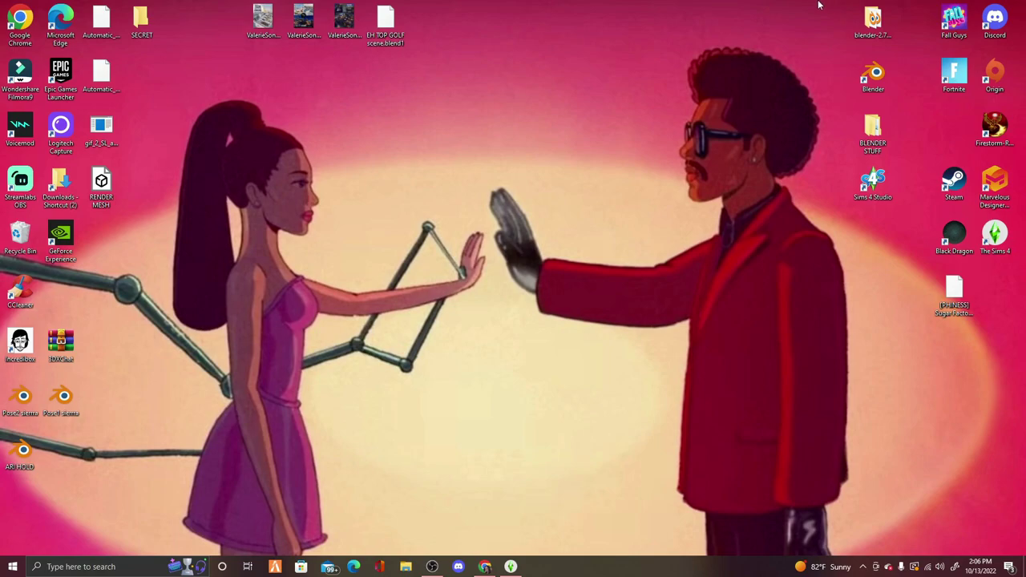
# Move the Sims 4 Studio desktop icon up into the top row
pyautogui.moveTo(872, 183); pyautogui.dragTo(379, 159)
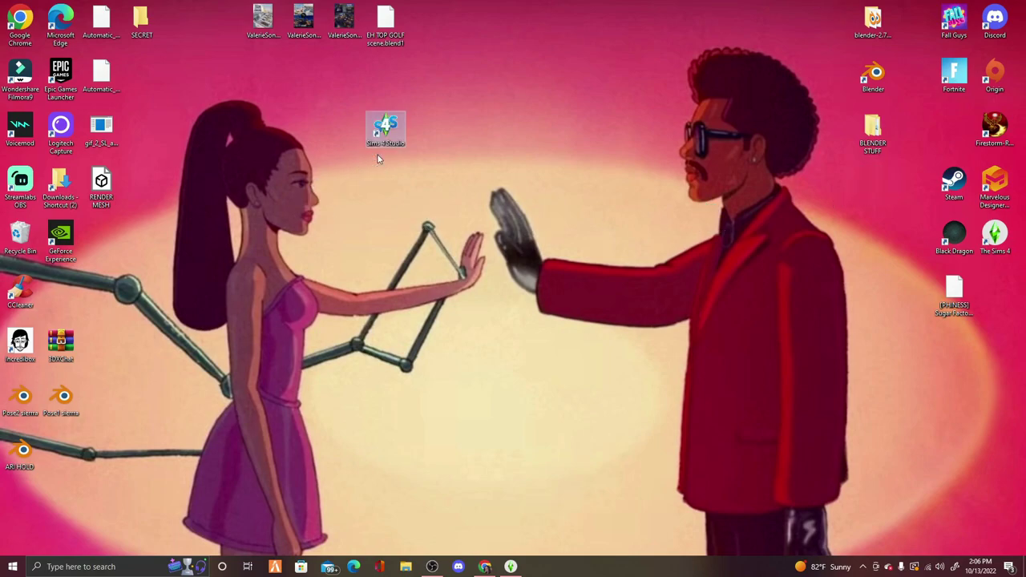
pyautogui.click(390, 217)
pyautogui.moveTo(449, 203); pyautogui.dragTo(354, 90)
pyautogui.moveTo(390, 122); pyautogui.dragTo(671, 20)
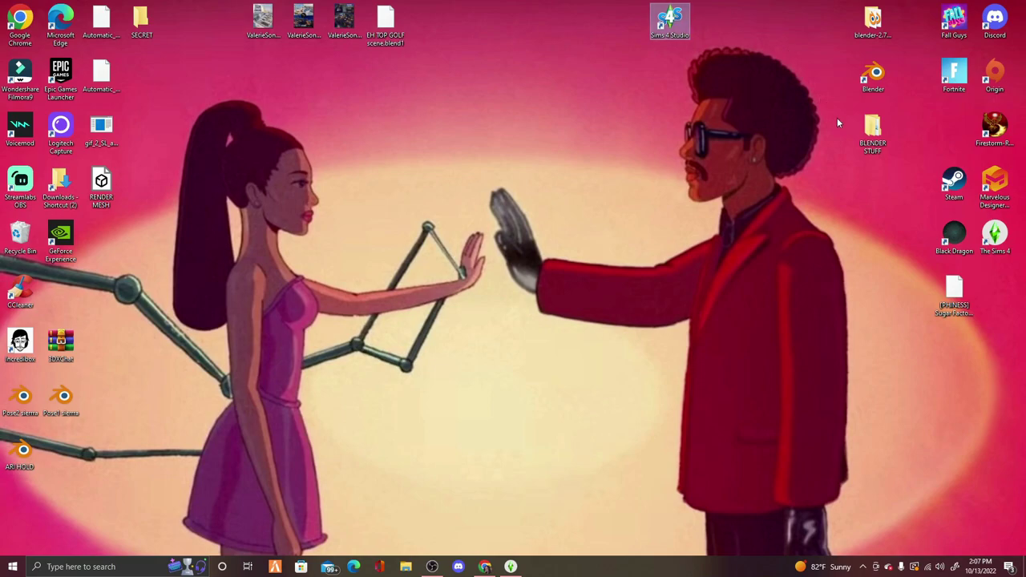
# Line up Blender, blender-2.70a and BLENDER STUFF beside it, then open BLENDER STUFF
pyautogui.moveTo(875, 83); pyautogui.dragTo(726, 30)
pyautogui.moveTo(726, 70); pyautogui.dragTo(696, 79)
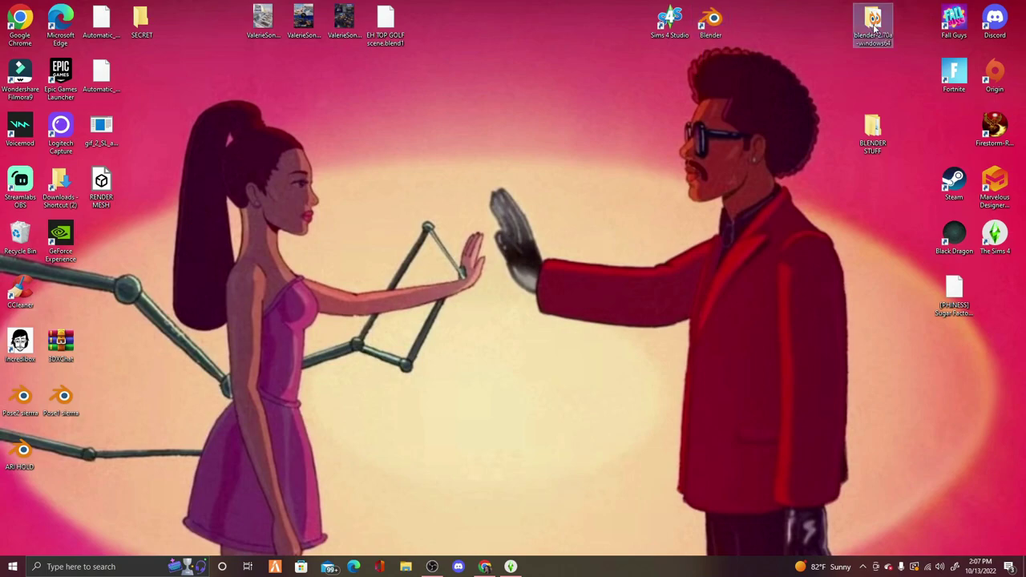
pyautogui.moveTo(873, 20); pyautogui.dragTo(772, 50)
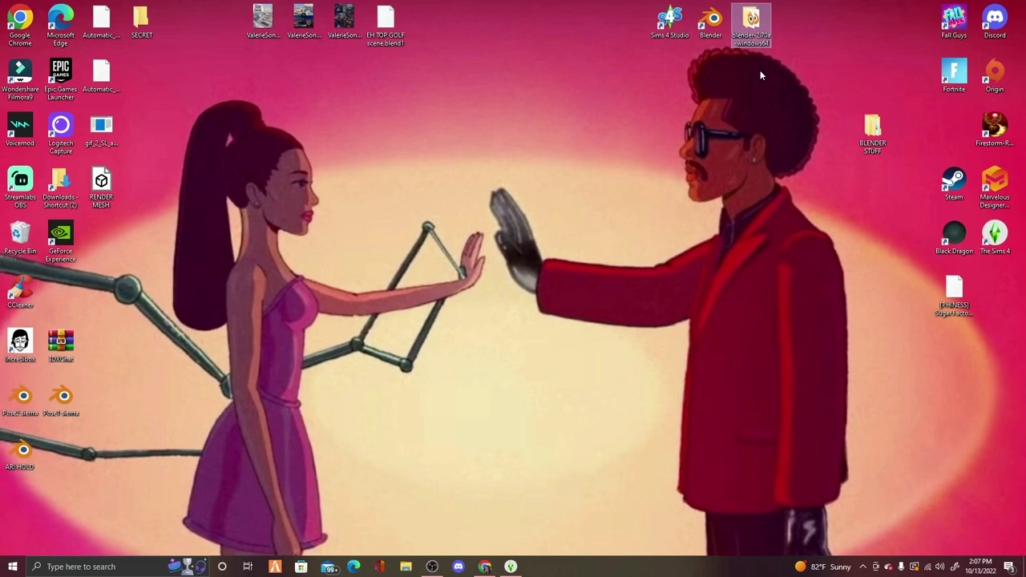
pyautogui.click(761, 76)
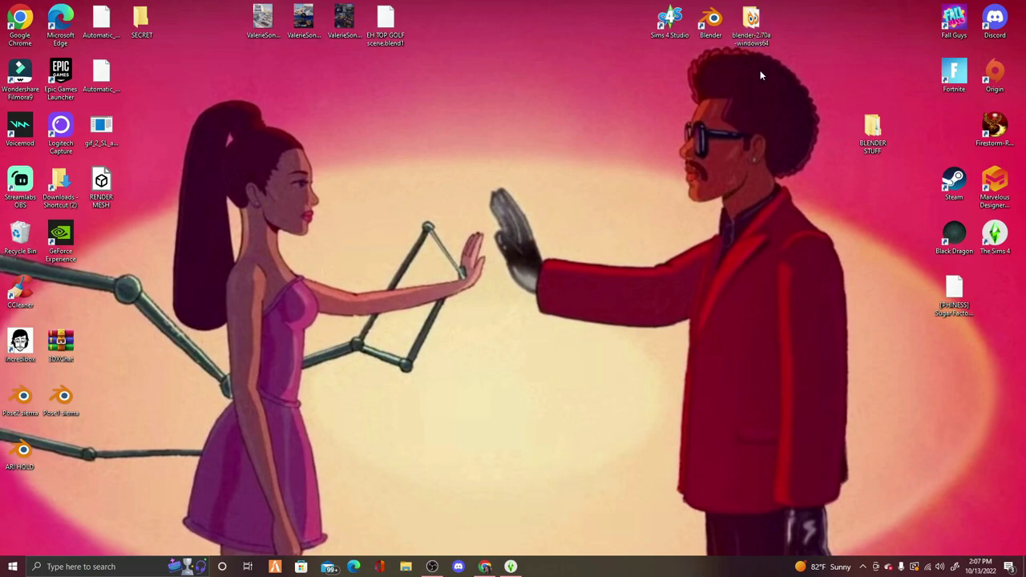
pyautogui.moveTo(872, 130); pyautogui.dragTo(797, 26)
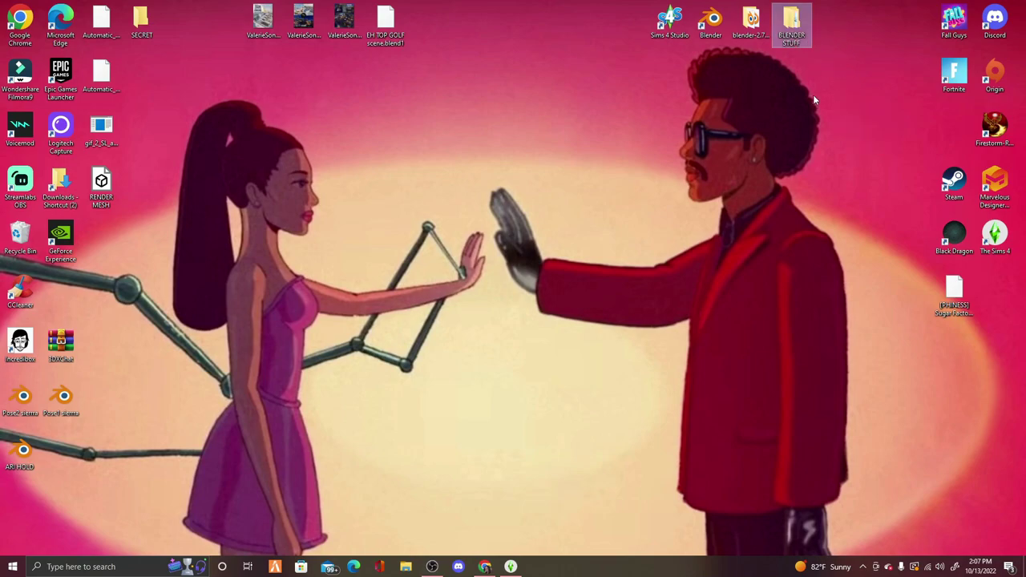
pyautogui.doubleClick(796, 22)
# Look over the TS4SimRipper_3_13_5_0, sims and PICTURES subfolders in BLENDER STUFF
pyautogui.click(481, 197)
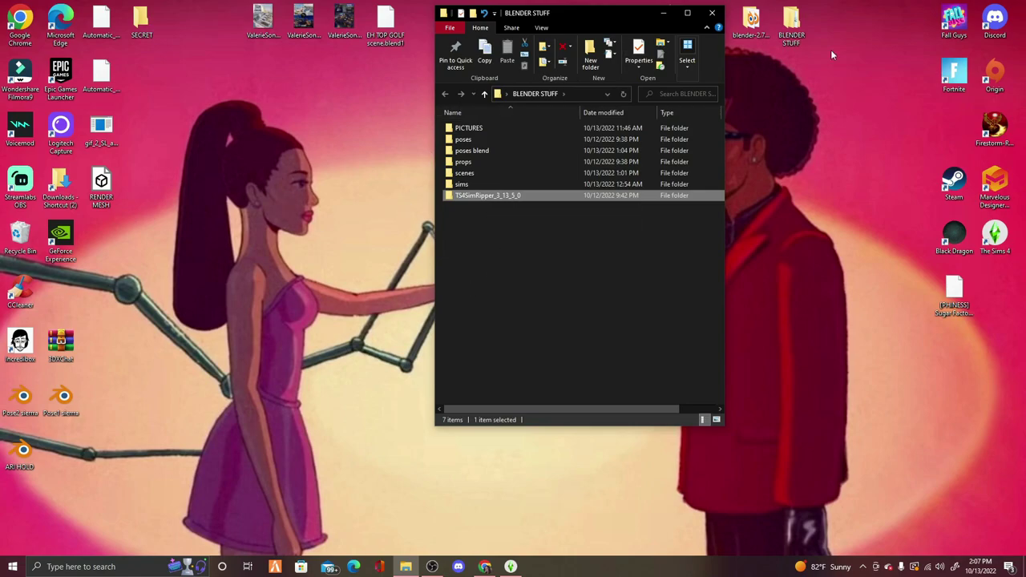
pyautogui.click(583, 258)
pyautogui.click(462, 185)
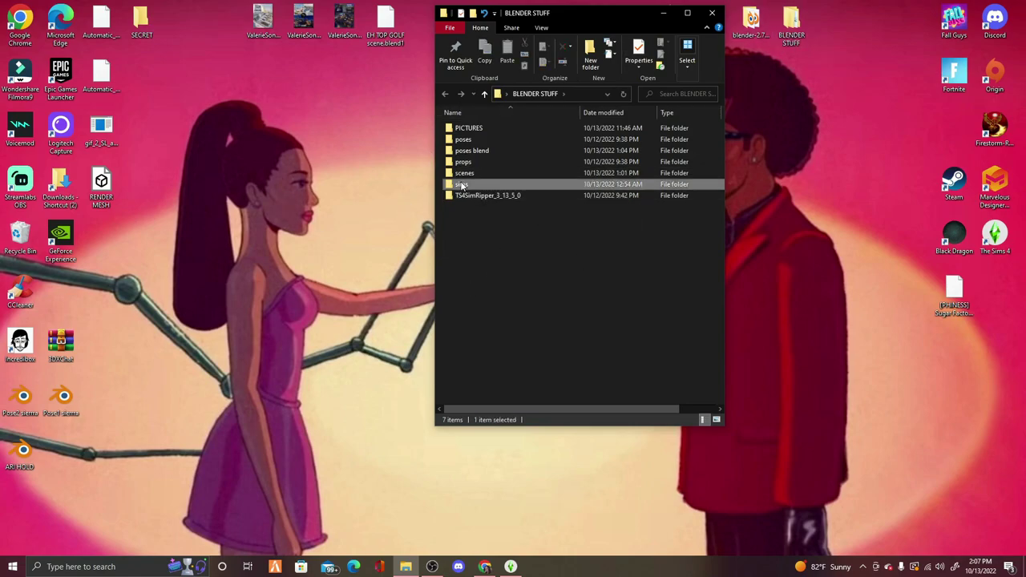
pyautogui.press('Home')
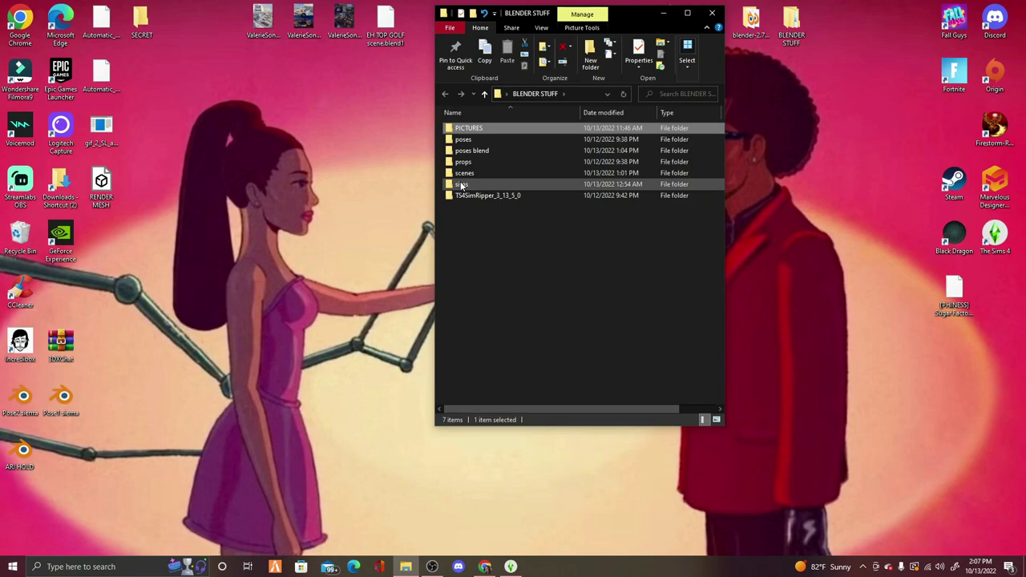
pyautogui.click(461, 186)
# Check the props, poses blend, poses and PICTURES folders, then minimize the BLENDER STUFF window
pyautogui.click(466, 162)
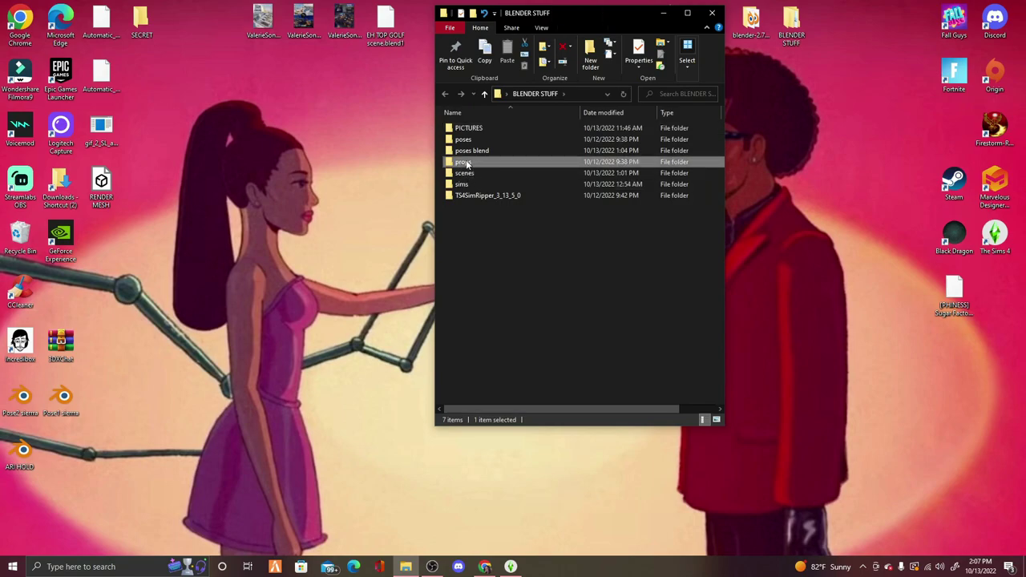
pyautogui.click(470, 151)
pyautogui.click(470, 140)
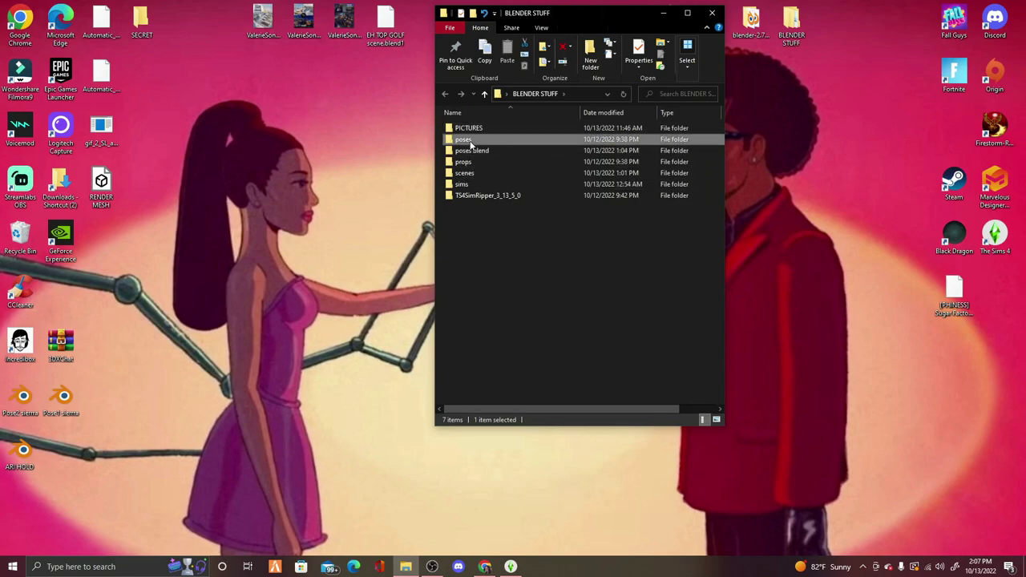
pyautogui.click(483, 129)
pyautogui.click(489, 240)
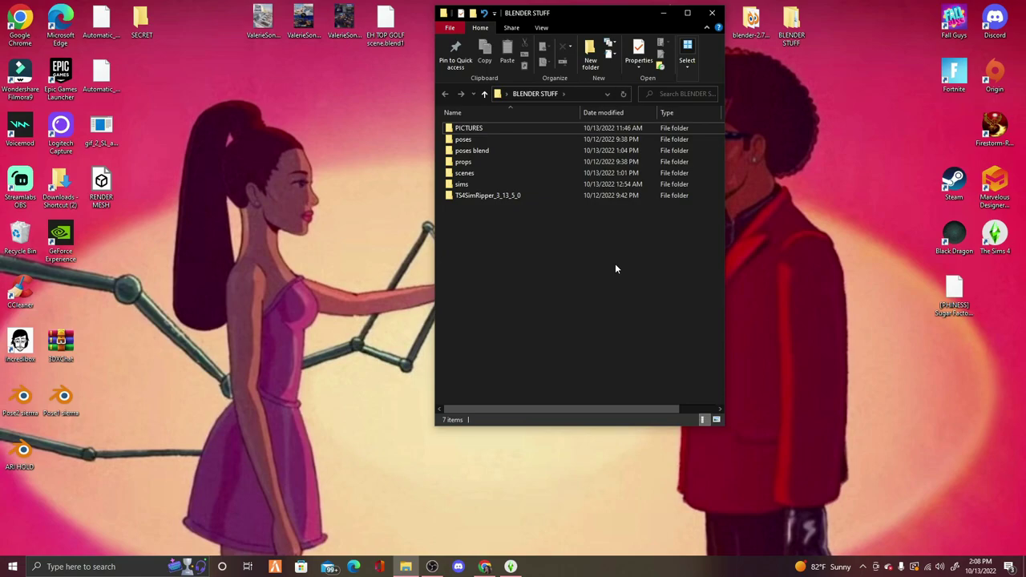
pyautogui.click(662, 14)
pyautogui.moveTo(561, 3); pyautogui.dragTo(842, 73)
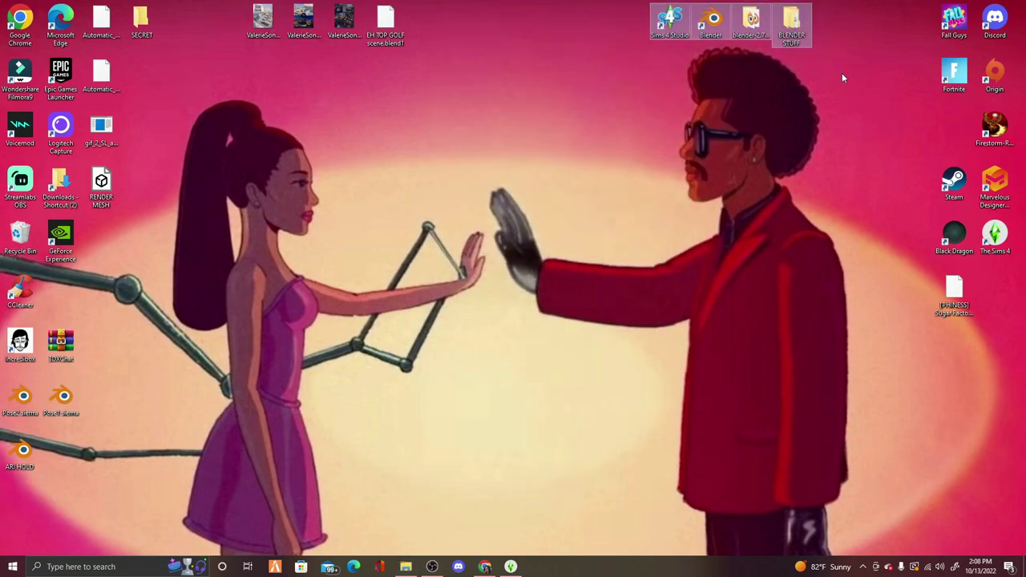
# In The Sims 4, view the two saved games under Load Game, then close the list
pyautogui.click(780, 157)
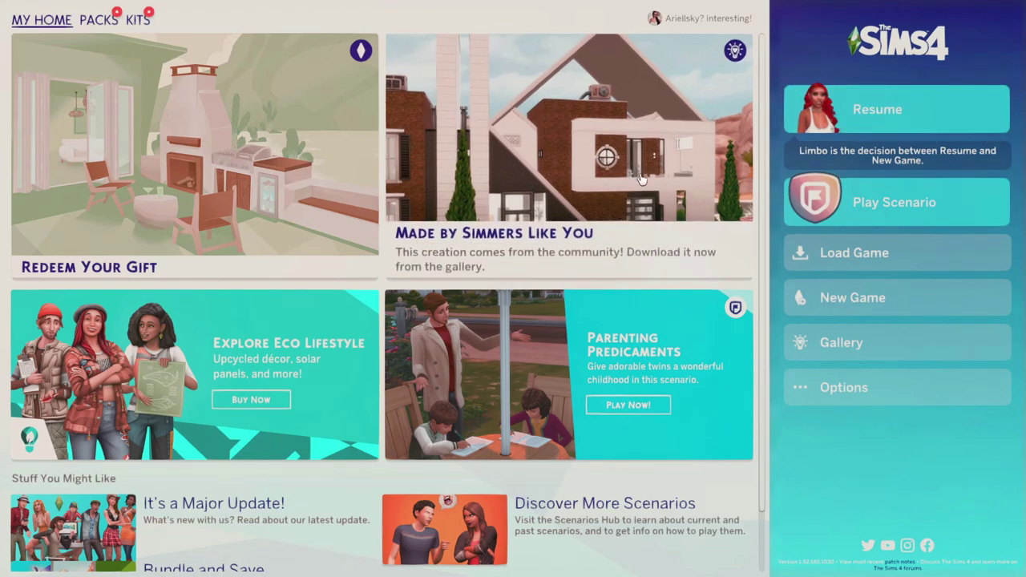
pyautogui.click(834, 267)
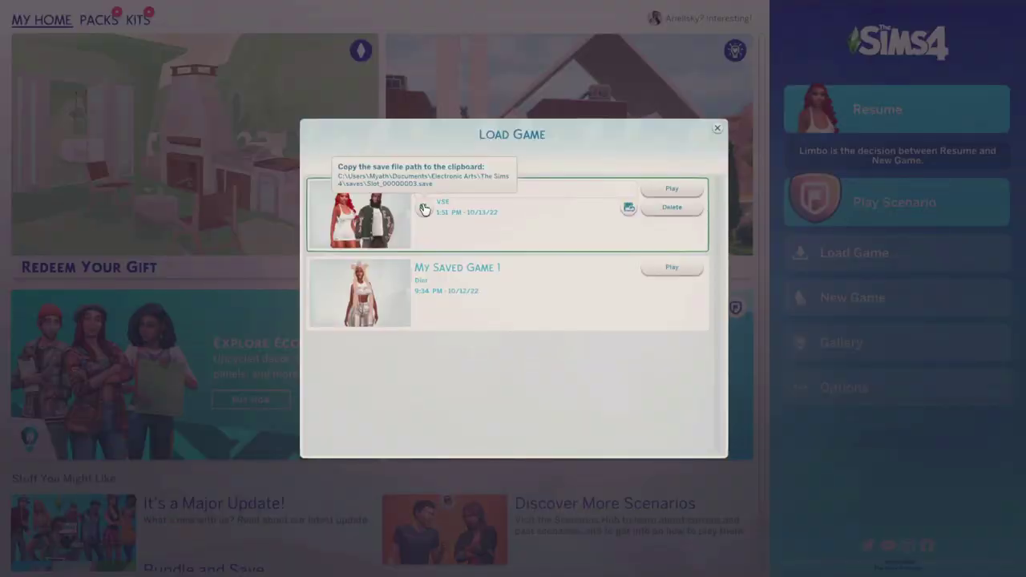
pyautogui.click(718, 128)
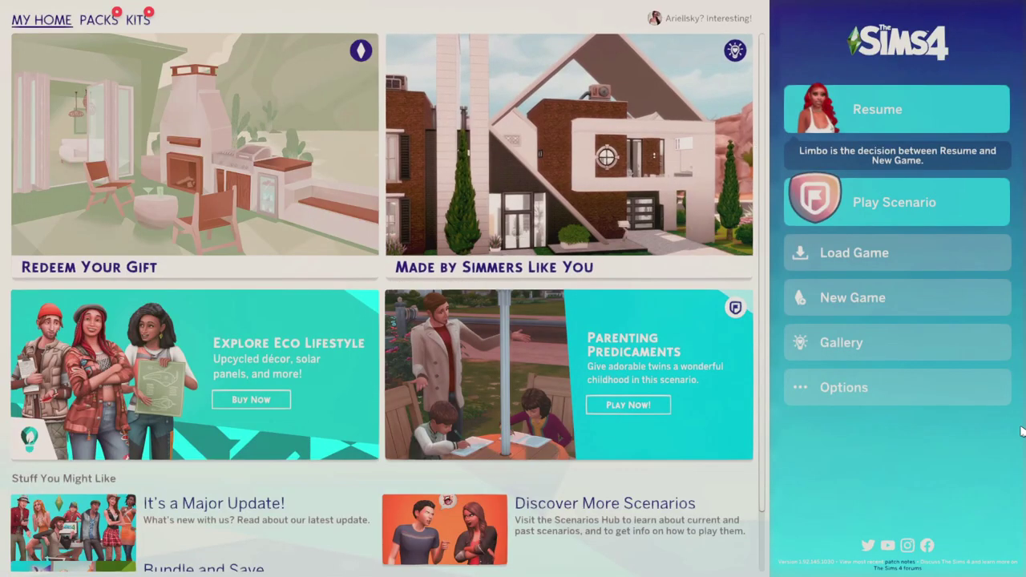
# Run TS4 SimRipper Classic v3.13.5.0 from BLENDER STUFF's TS4SimRipper_3_13_5_0 folder
pyautogui.click(843, 388)
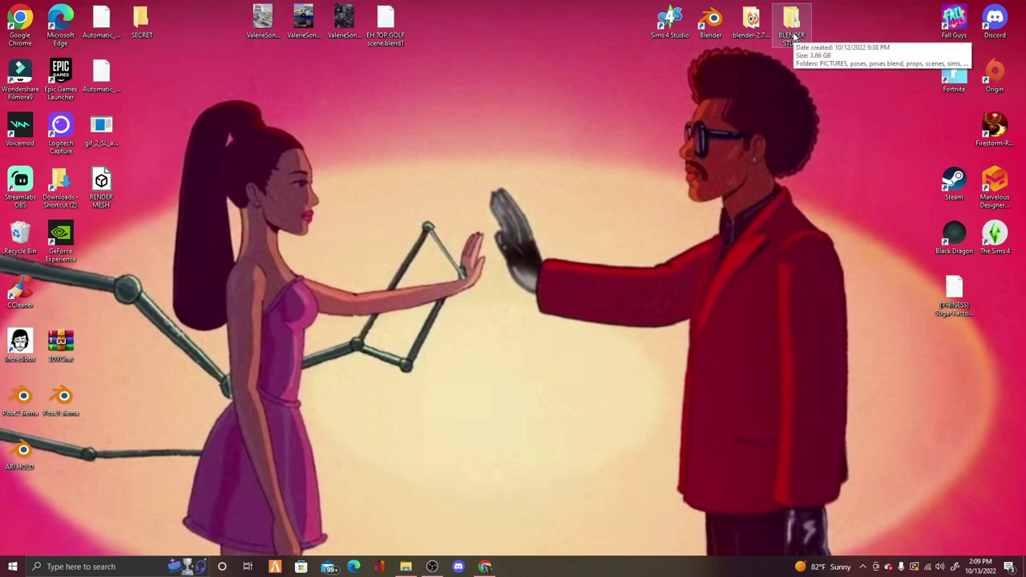
pyautogui.doubleClick(792, 35)
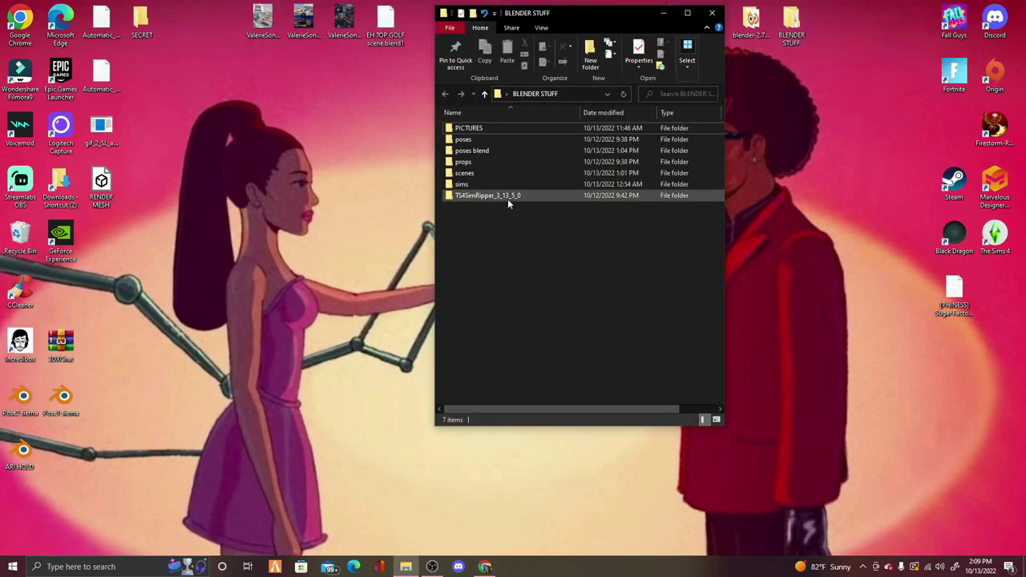
pyautogui.doubleClick(508, 199)
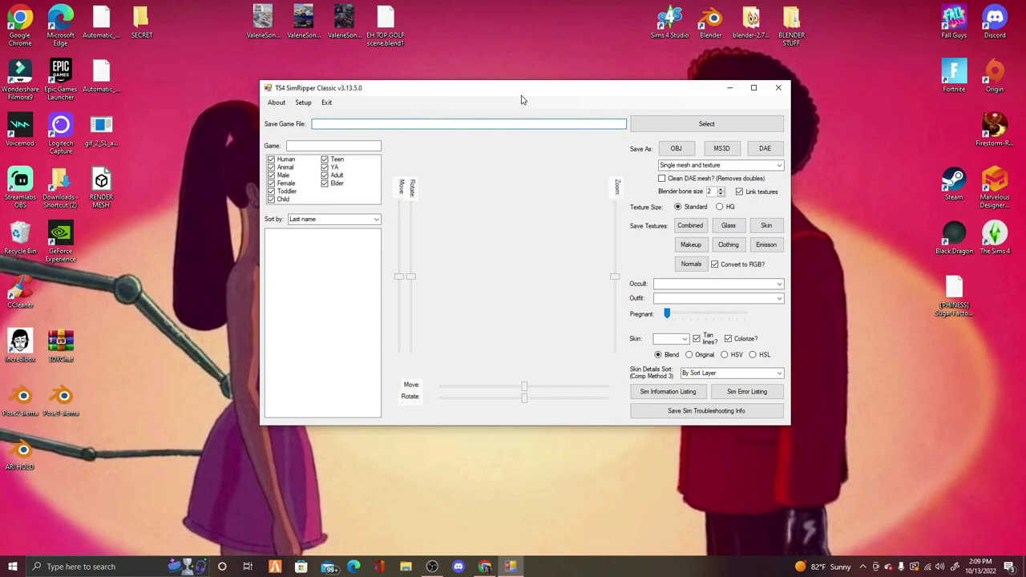
# Load Slot_00000003.save from the Sims 4 saves folder to list that game's sims
pyautogui.click(632, 125)
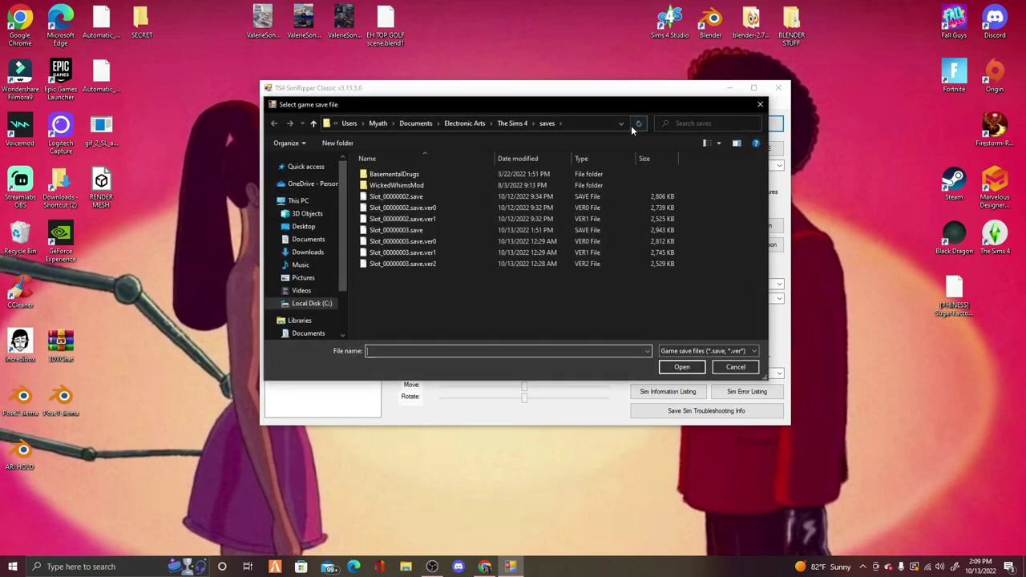
pyautogui.click(424, 230)
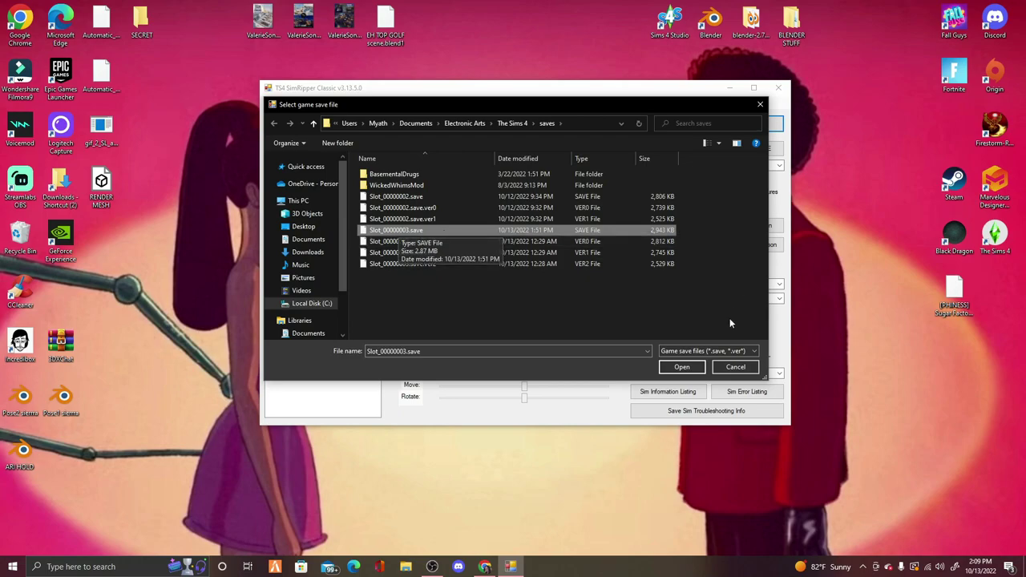
pyautogui.click(682, 366)
pyautogui.scroll(-20, 299, 275)
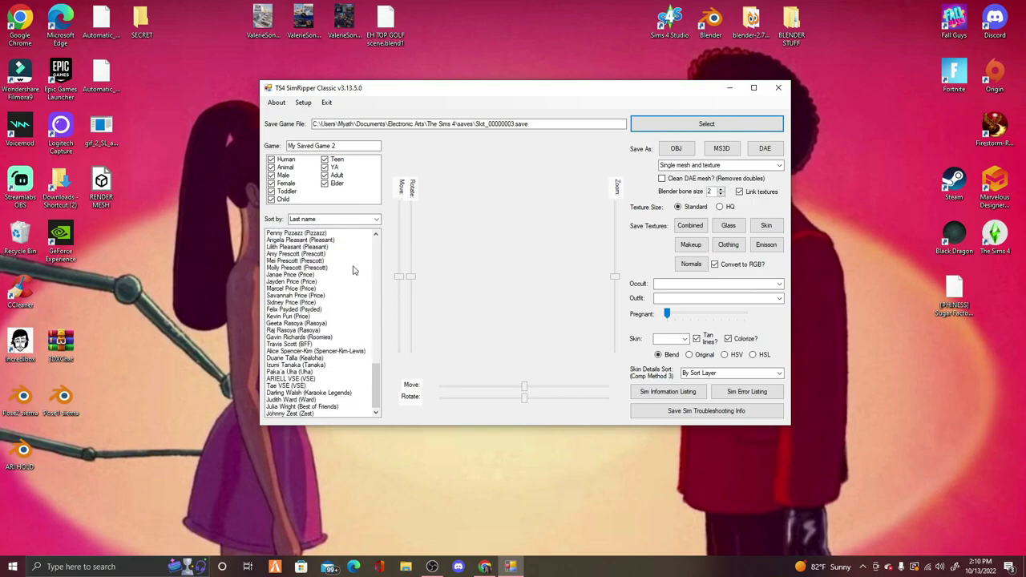
pyautogui.scroll(15, 350, 265)
pyautogui.scroll(10, 351, 260)
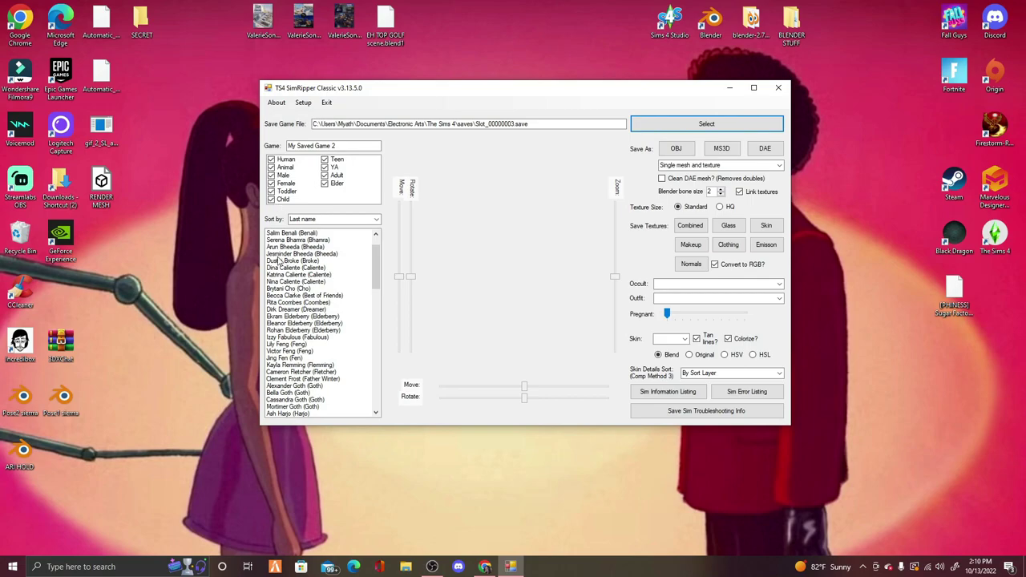
pyautogui.scroll(-15, 304, 281)
pyautogui.scroll(-7, 325, 259)
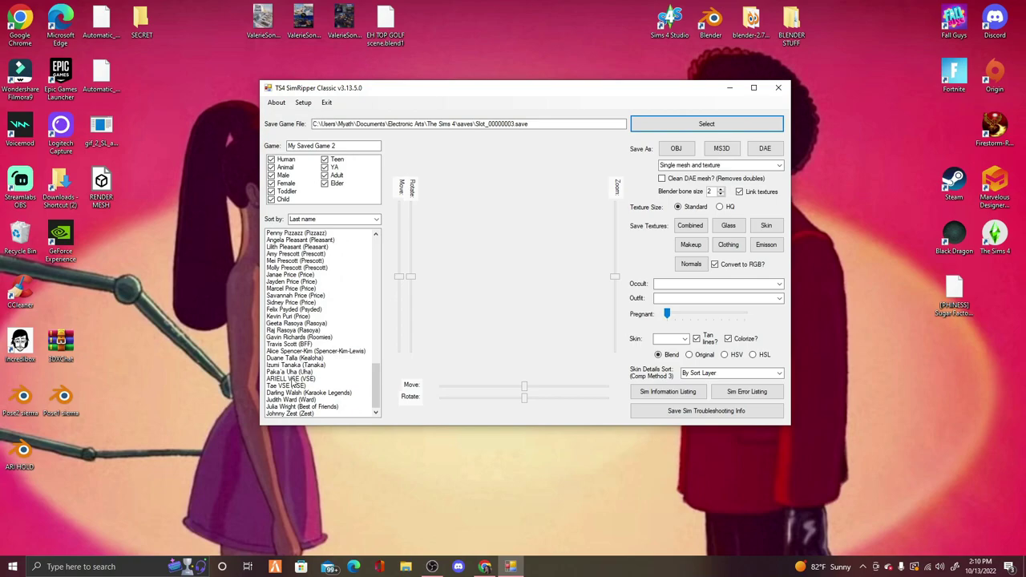
pyautogui.click(291, 379)
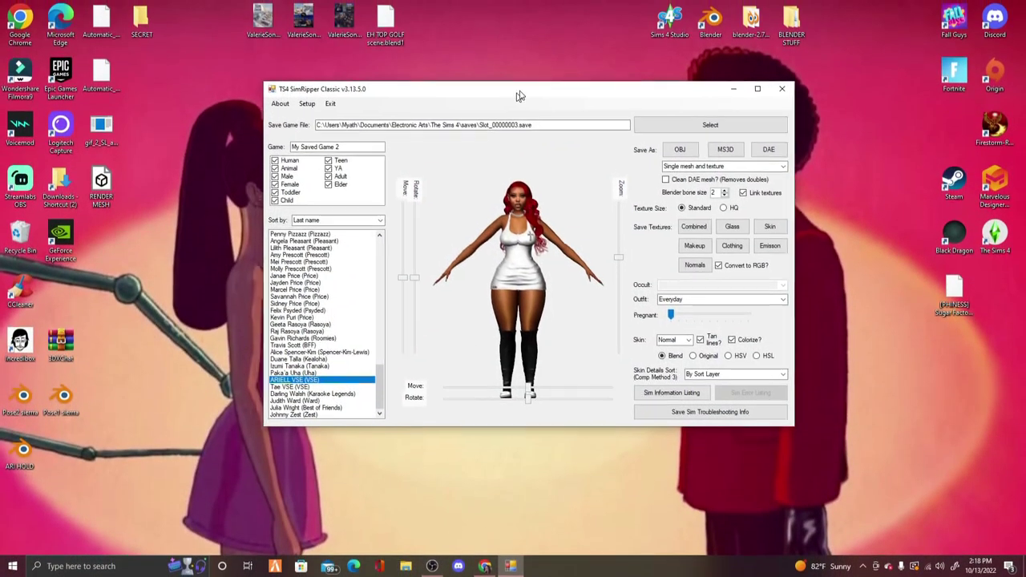
pyautogui.moveTo(519, 96); pyautogui.dragTo(529, 78)
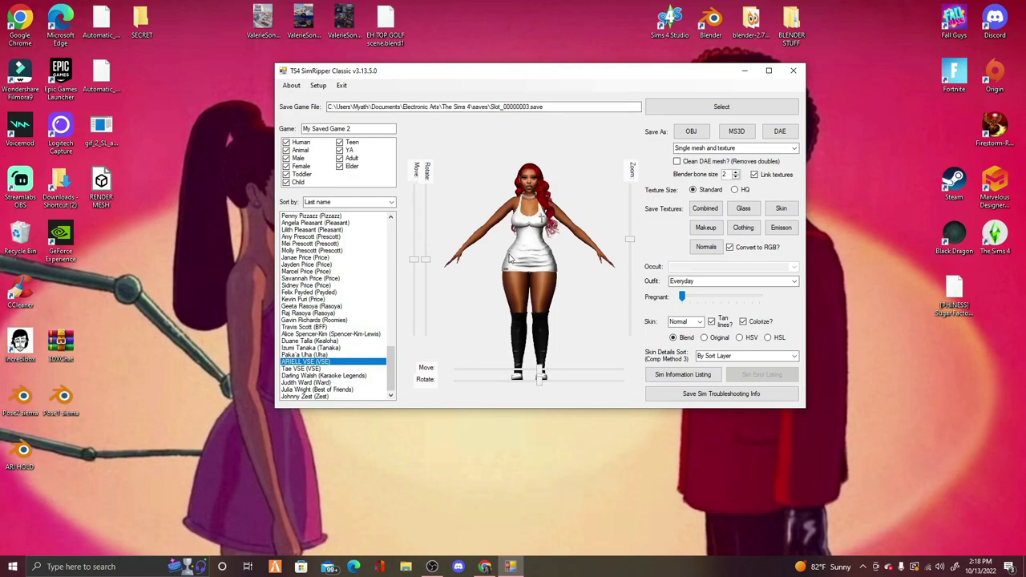
pyautogui.moveTo(539, 371)
pyautogui.mouseDown()
pyautogui.moveTo(499, 374)
pyautogui.moveTo(541, 389)
pyautogui.moveTo(460, 387)
pyautogui.moveTo(544, 368)
pyautogui.mouseUp()
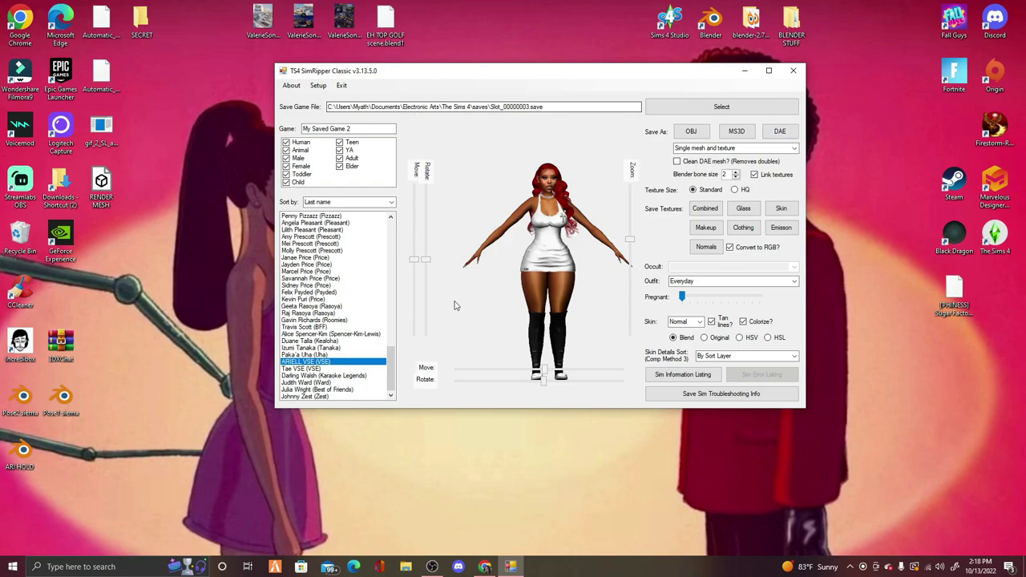
pyautogui.moveTo(597, 83); pyautogui.dragTo(505, 87)
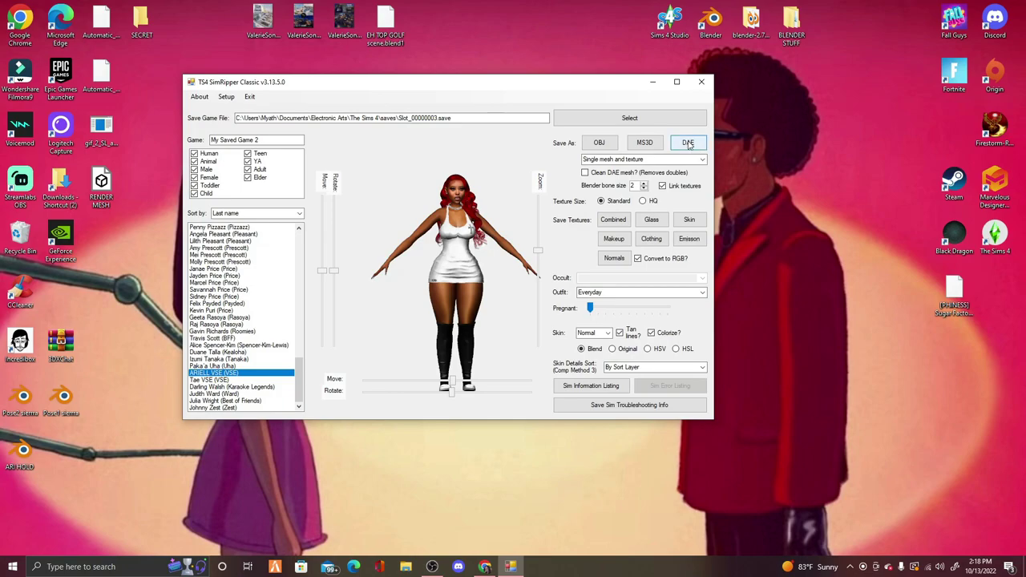
pyautogui.click(688, 142)
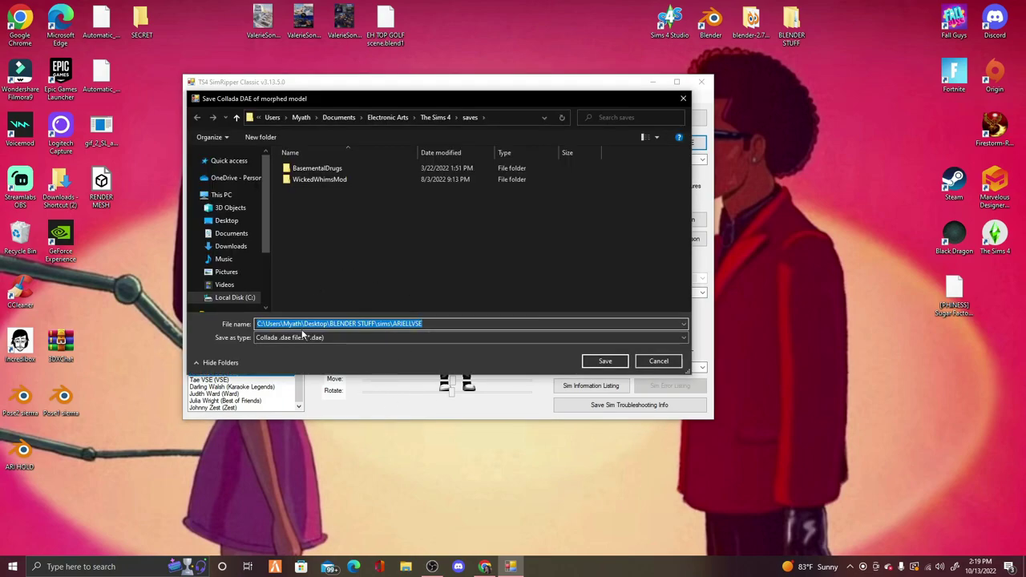
pyautogui.click(231, 225)
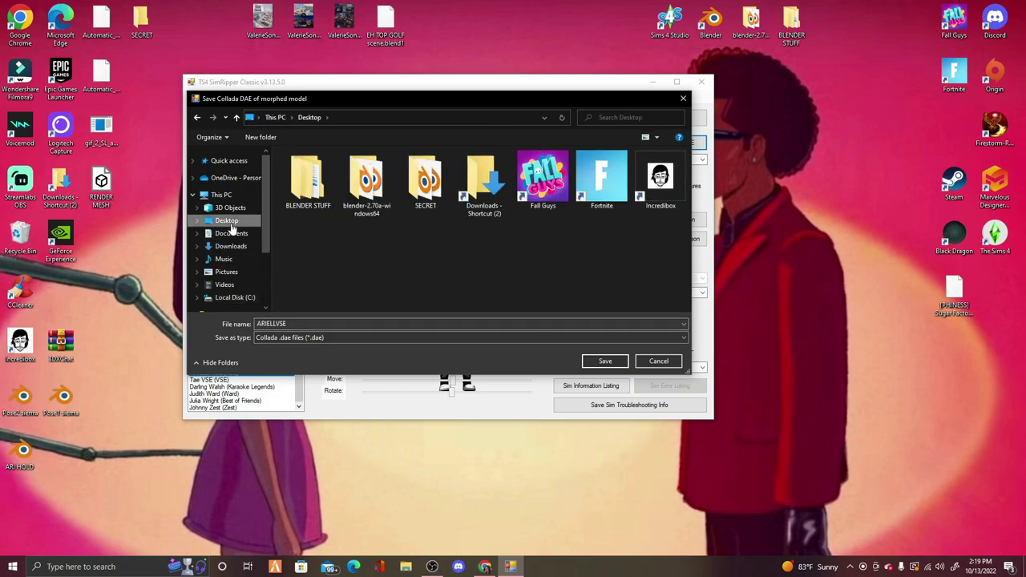
pyautogui.doubleClick(306, 178)
pyautogui.click(303, 224)
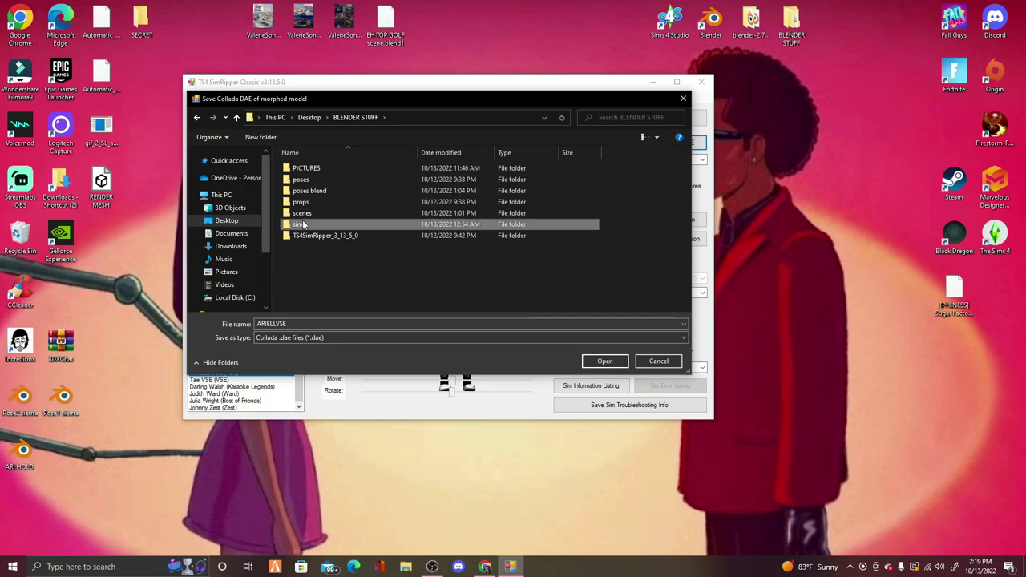
pyautogui.doubleClick(303, 224)
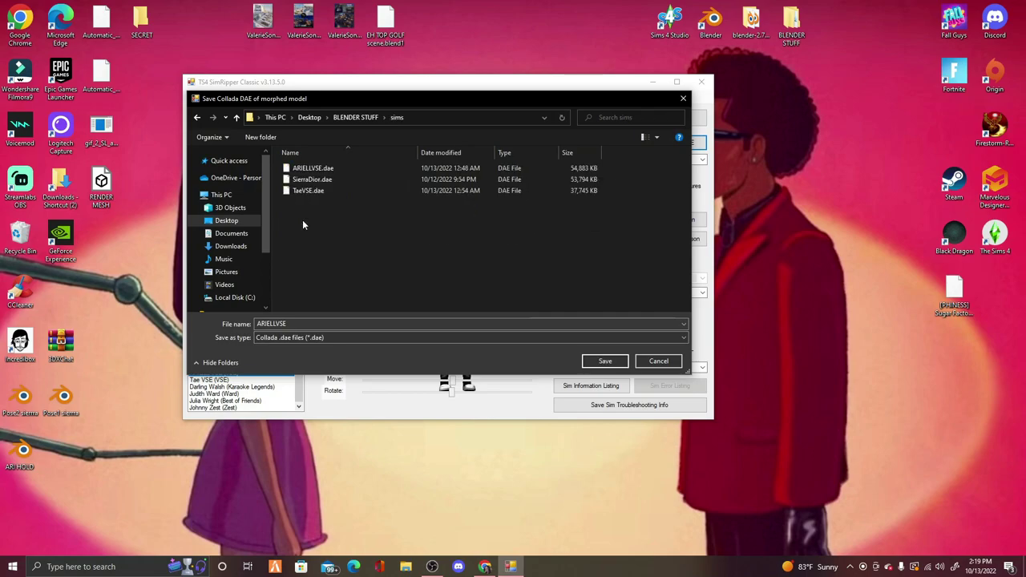
pyautogui.doubleClick(293, 323)
pyautogui.write('trgfhsh')
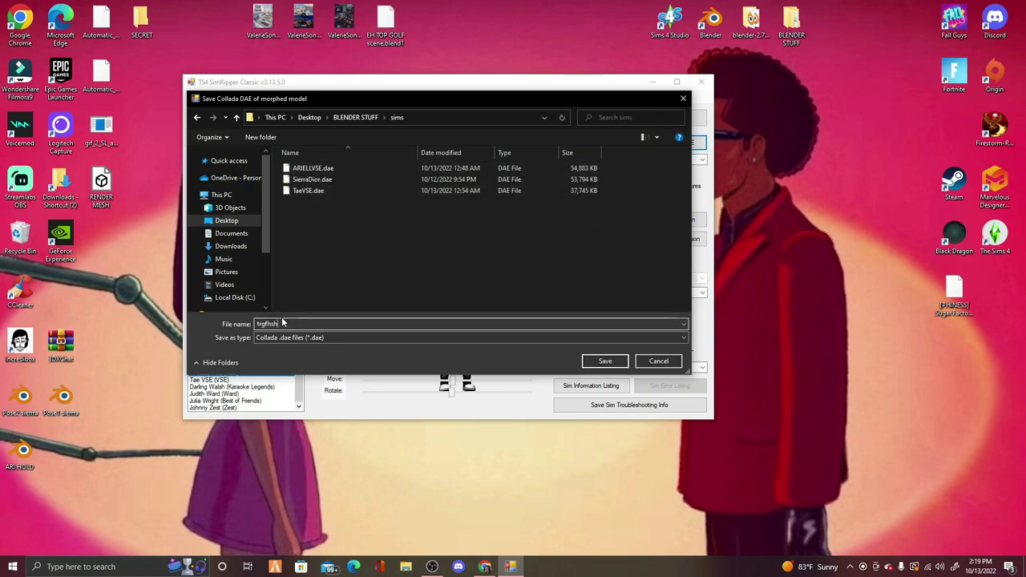
pyautogui.write('tgj')
pyautogui.press('BackSpace')
pyautogui.press('BackSpace')
pyautogui.press('BackSpace')
pyautogui.press('BackSpace')
pyautogui.press('BackSpace')
pyautogui.press('BackSpace')
pyautogui.press('BackSpace')
pyautogui.press('BackSpace')
pyautogui.press('BackSpace')
pyautogui.press('BackSpace')
pyautogui.click(658, 361)
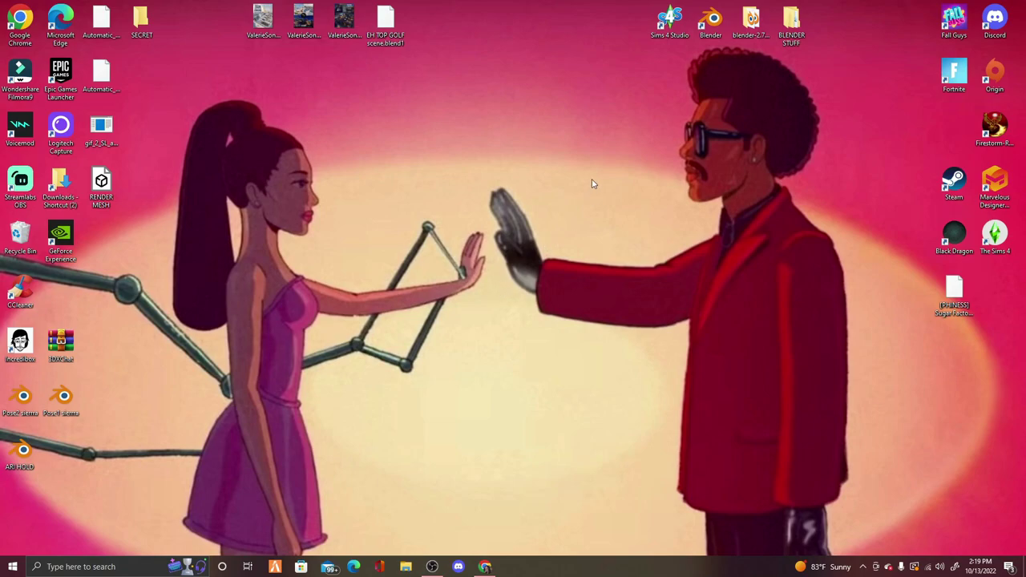
# Launch Sims 4 Studio from the desktop and open its Settings window
pyautogui.doubleClick(666, 22)
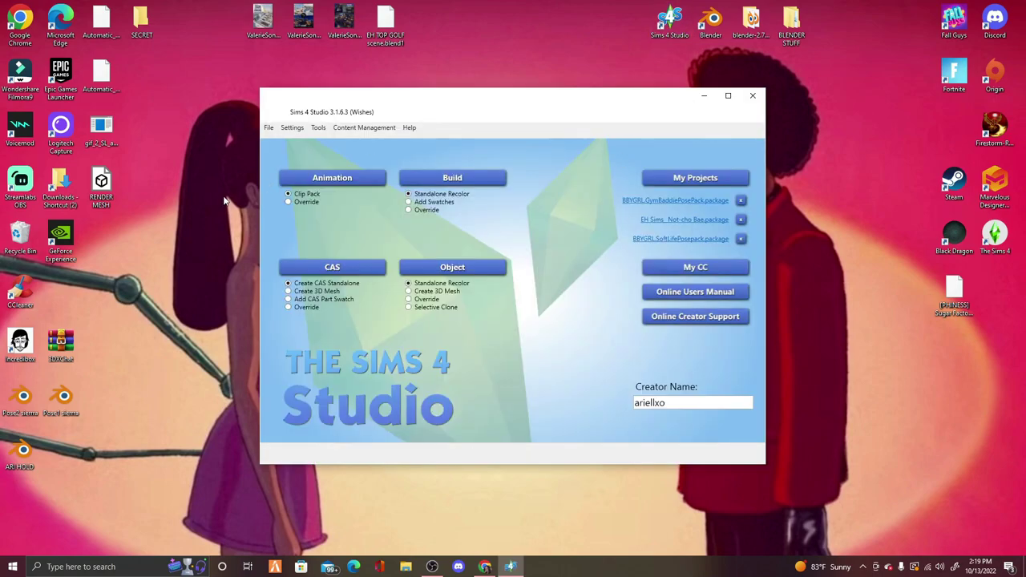
pyautogui.click(293, 128)
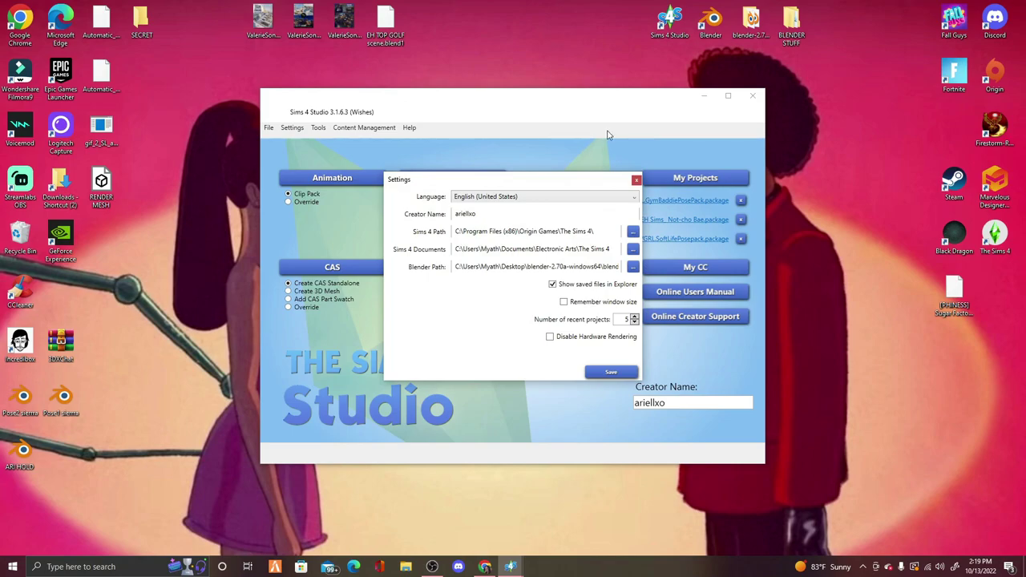
pyautogui.moveTo(479, 179); pyautogui.dragTo(474, 140)
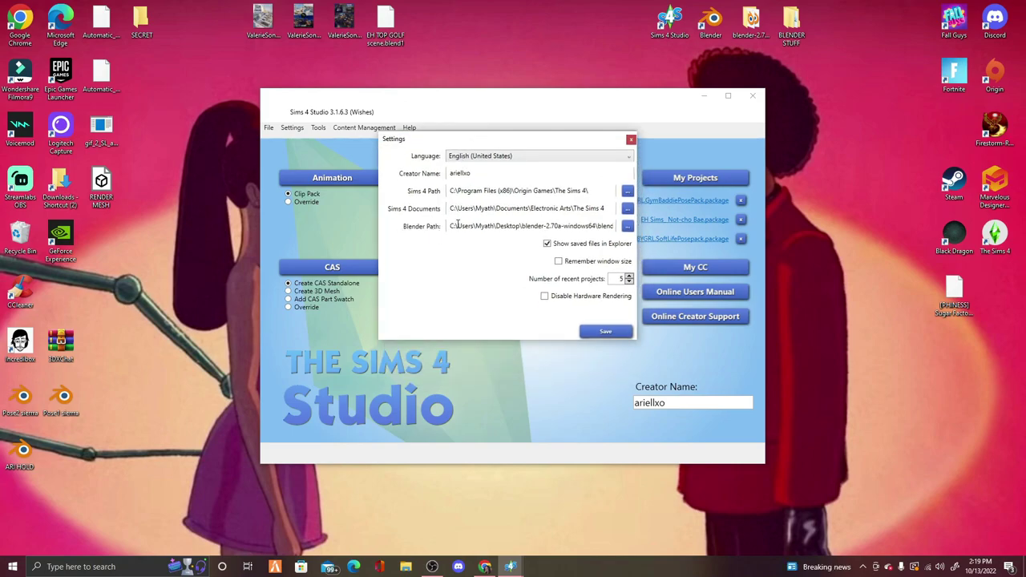
# Set Blender Path to blender in Desktop\blender-2.70a-windows64 and save the settings
pyautogui.click(627, 227)
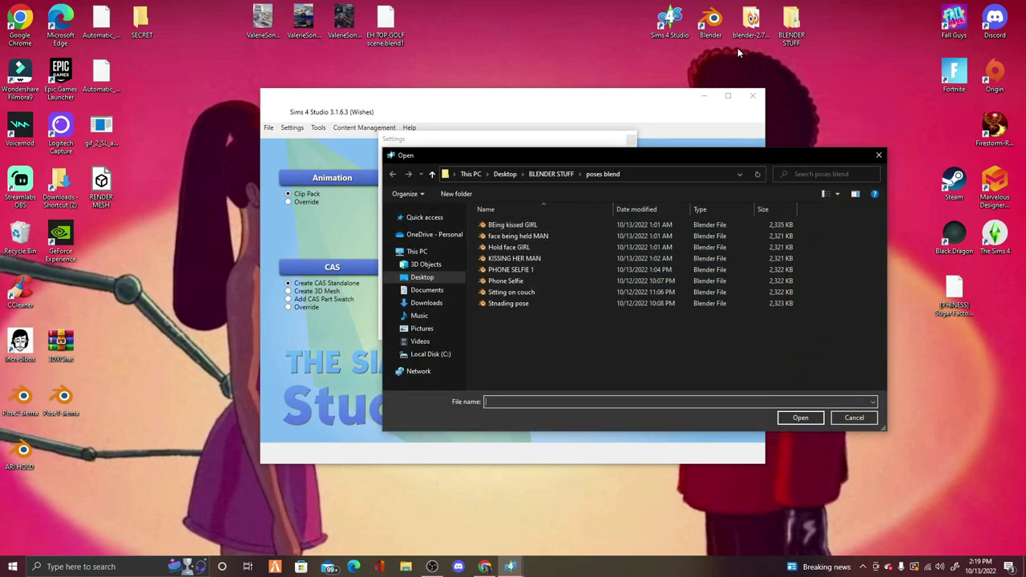
pyautogui.moveTo(637, 155); pyautogui.dragTo(595, 143)
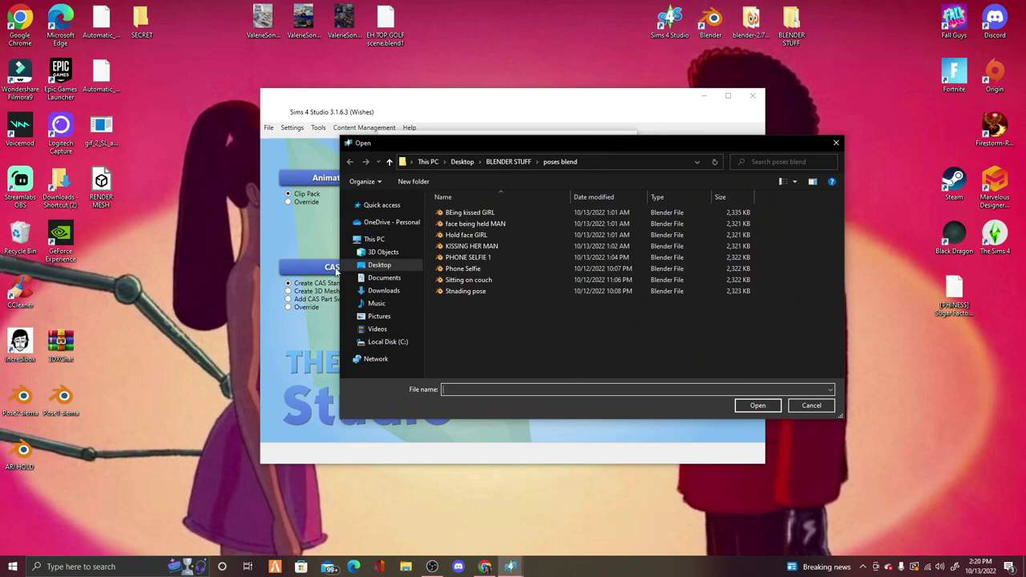
pyautogui.click(378, 267)
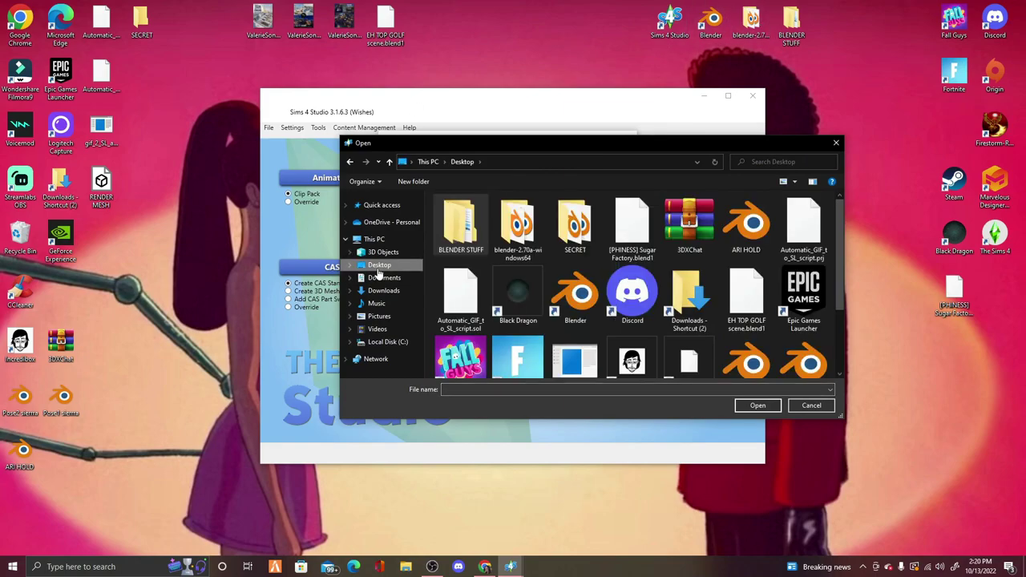
pyautogui.doubleClick(525, 230)
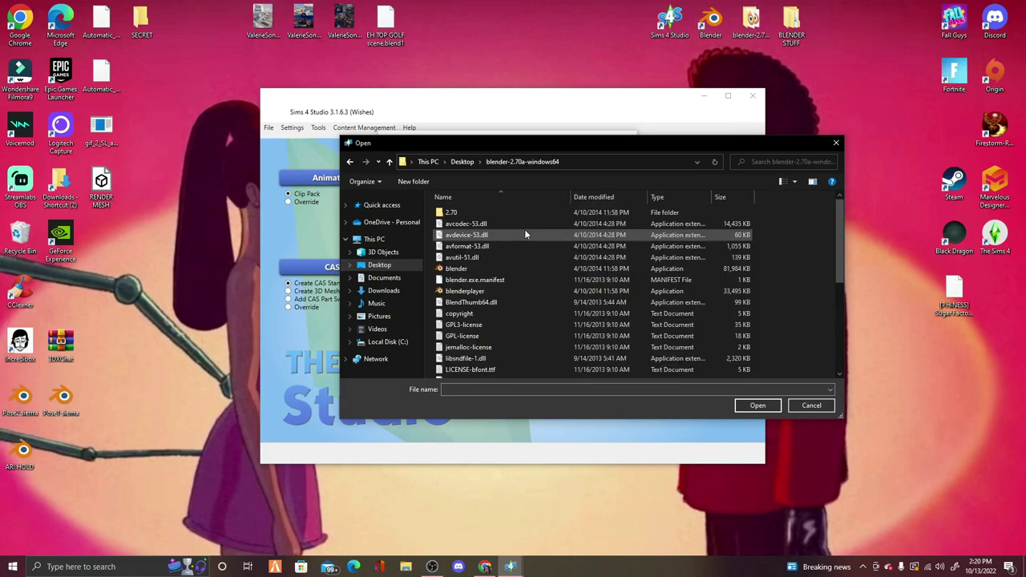
pyautogui.click(468, 270)
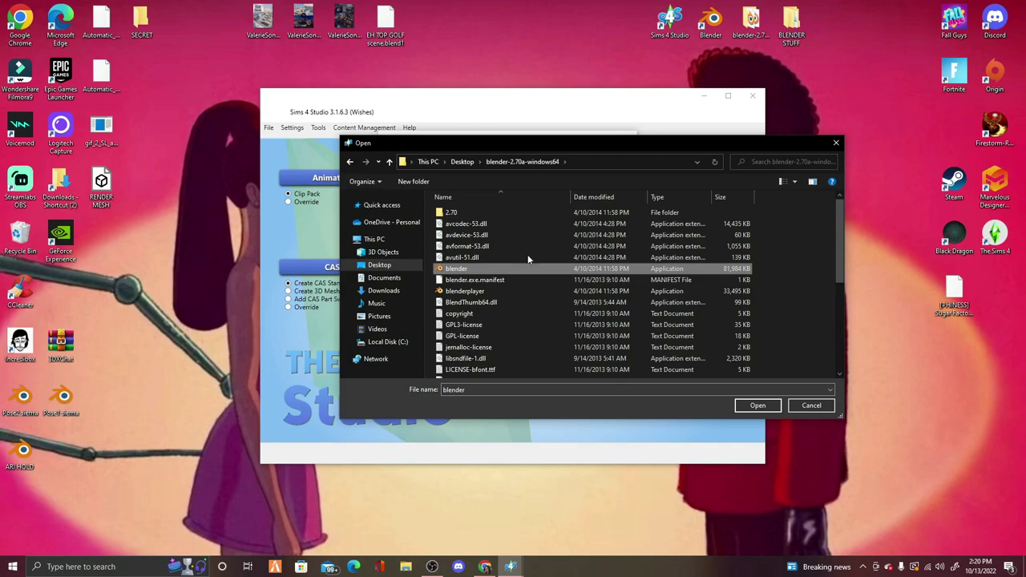
pyautogui.click(757, 406)
pyautogui.click(606, 330)
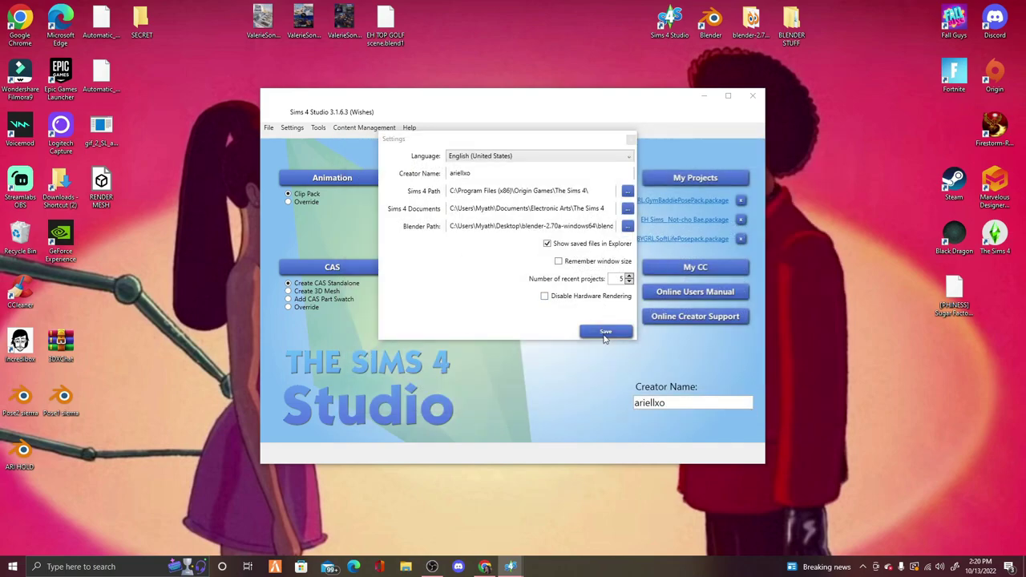
pyautogui.click(540, 313)
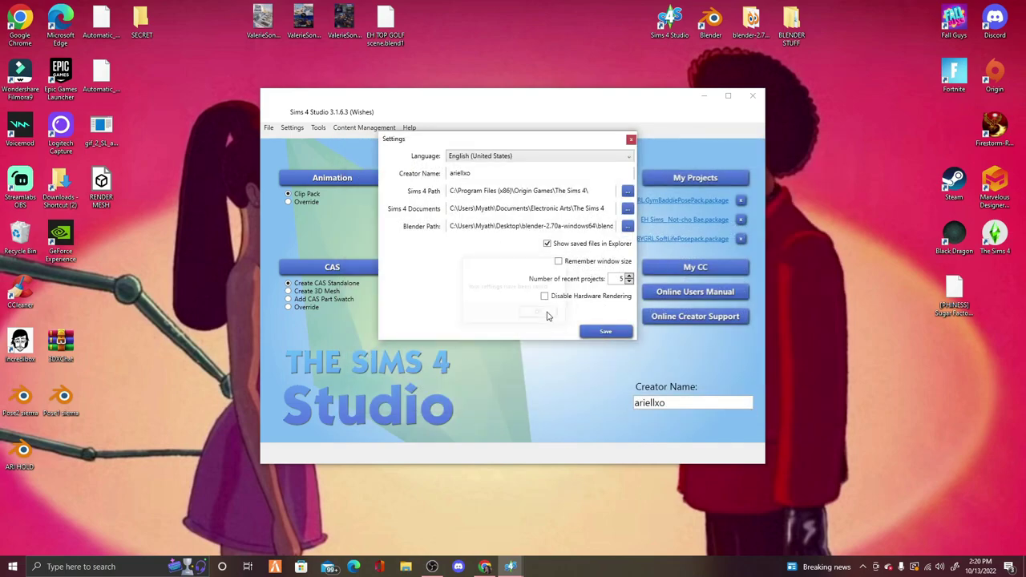
pyautogui.click(631, 140)
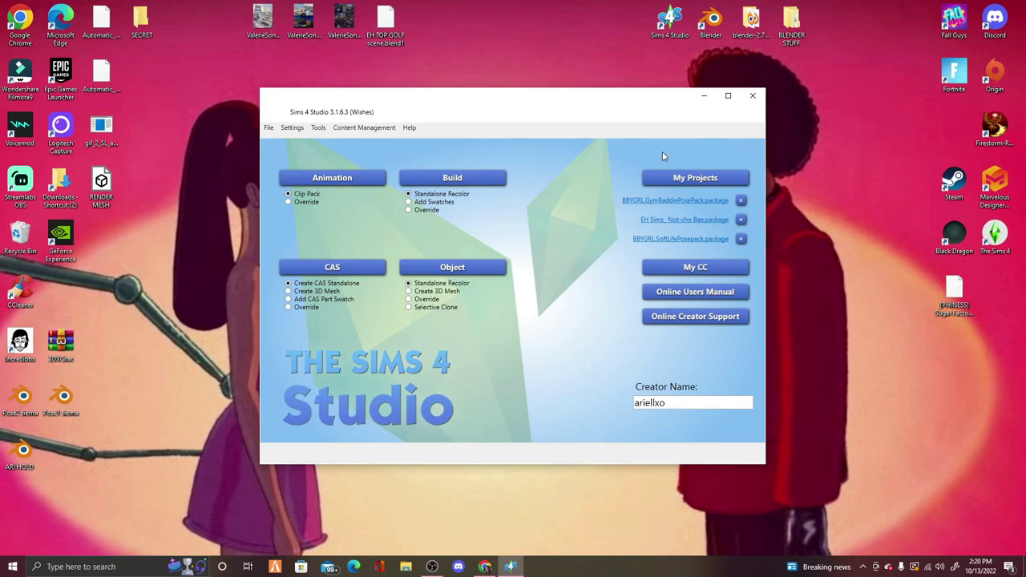
# Browse Documents > Electronic Arts > The Sims 4 > Mods > POSES, showing four pose packages
pyautogui.click(694, 177)
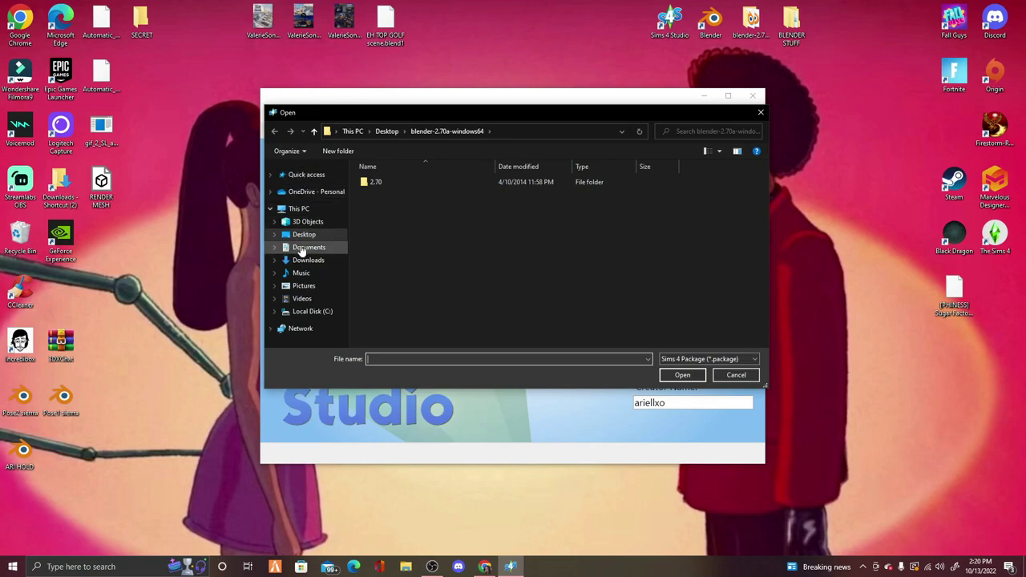
pyautogui.click(303, 249)
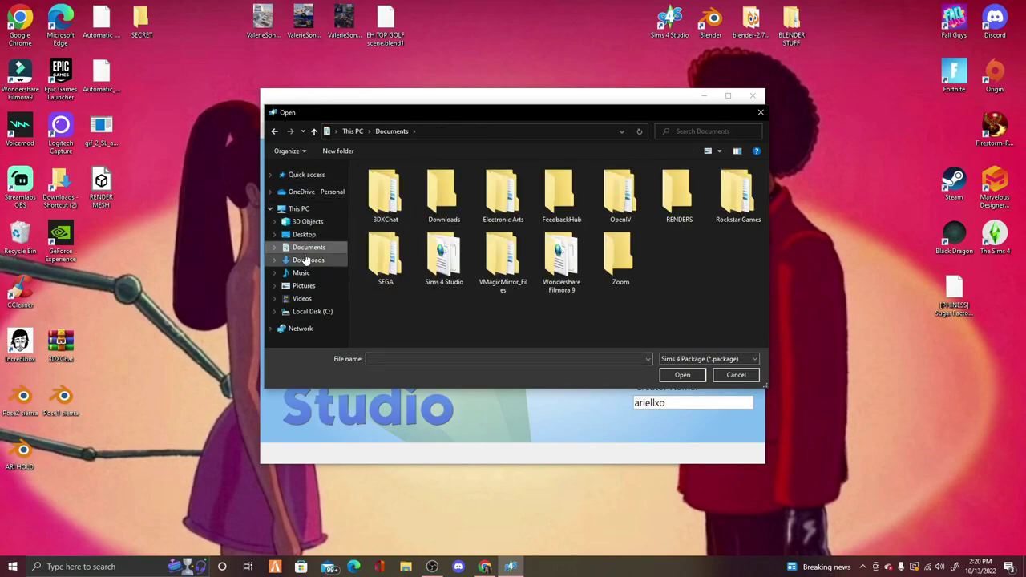
pyautogui.doubleClick(505, 200)
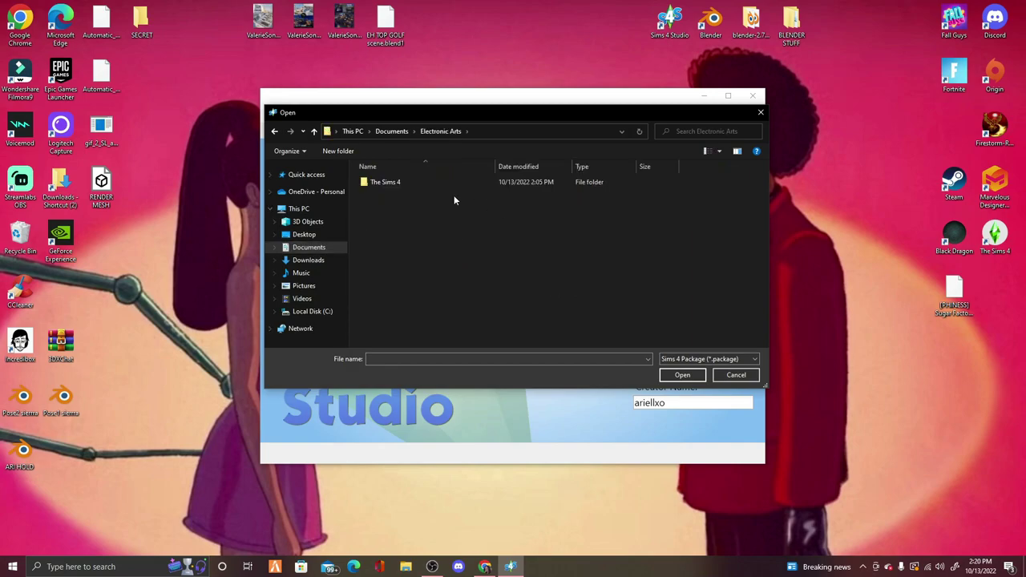
pyautogui.doubleClick(388, 184)
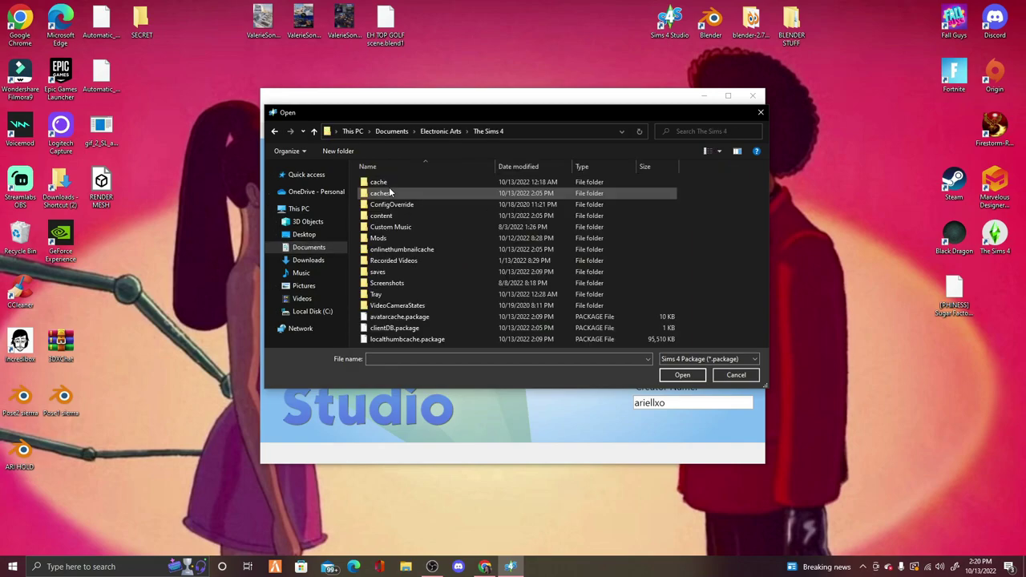
pyautogui.doubleClick(378, 238)
pyautogui.scroll(-3, 411, 185)
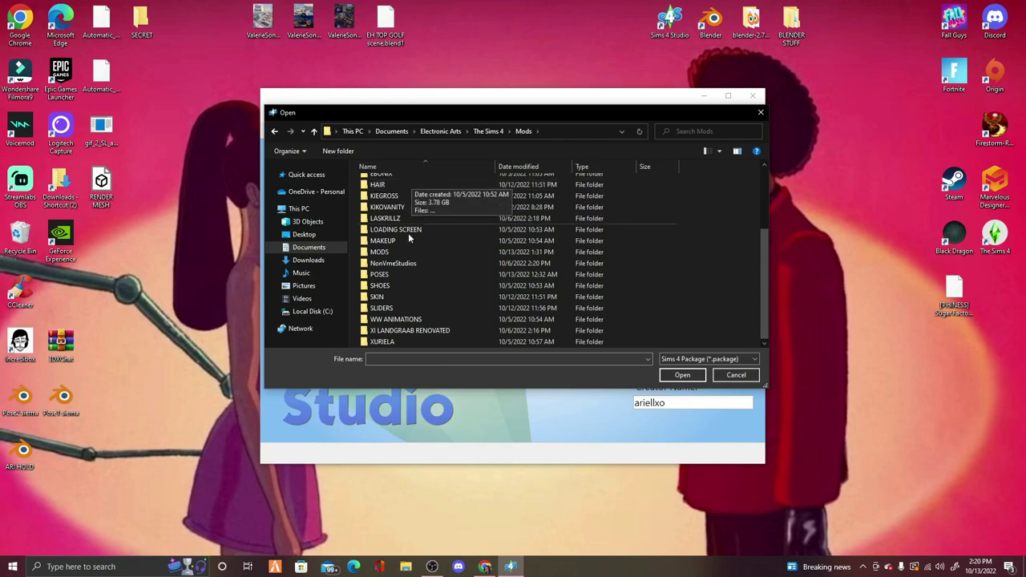
pyautogui.click(385, 278)
pyautogui.doubleClick(385, 278)
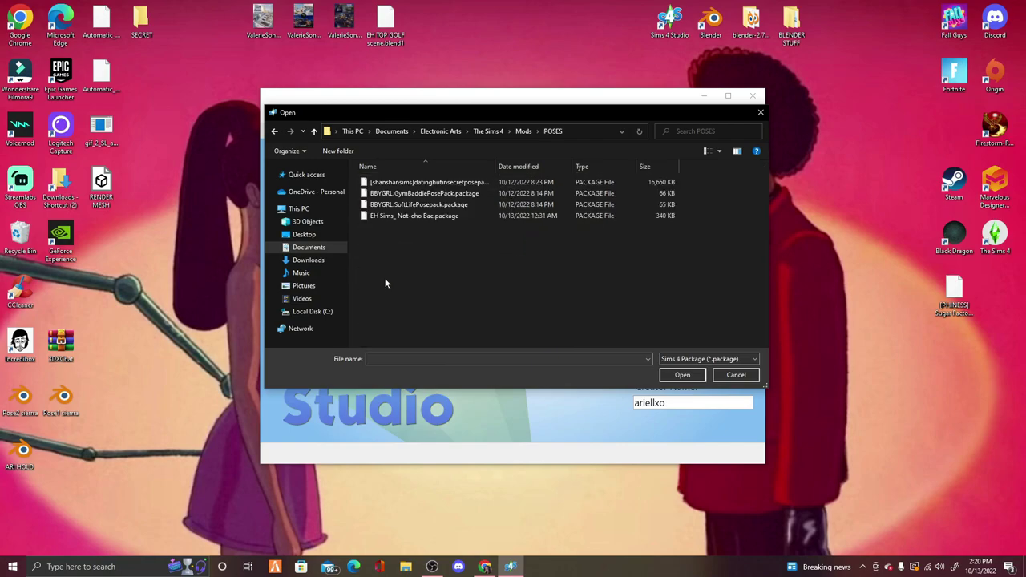